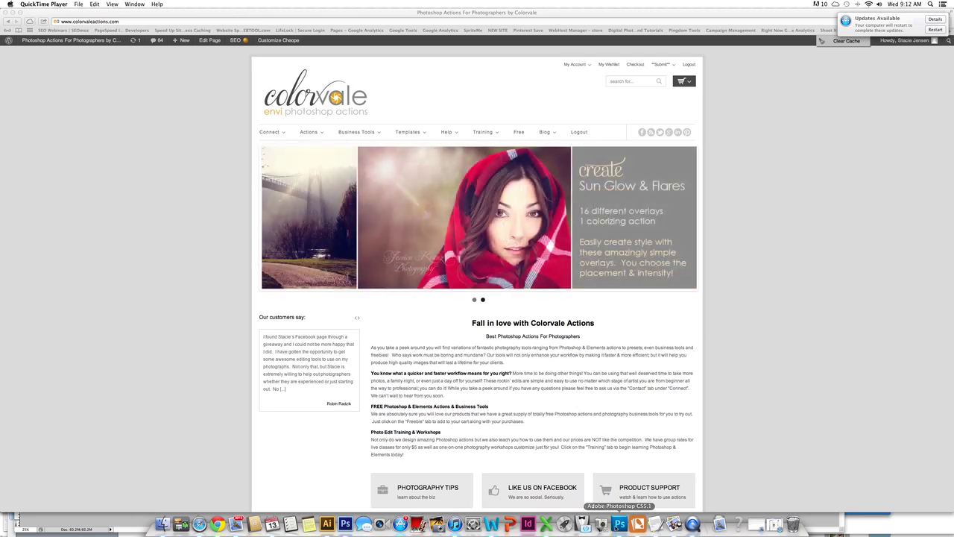
Step: Switch from Safari to Photoshop, where the portrait IMG_1747.jpg is open
{"action": "left_click", "coordinate": [620, 525]}
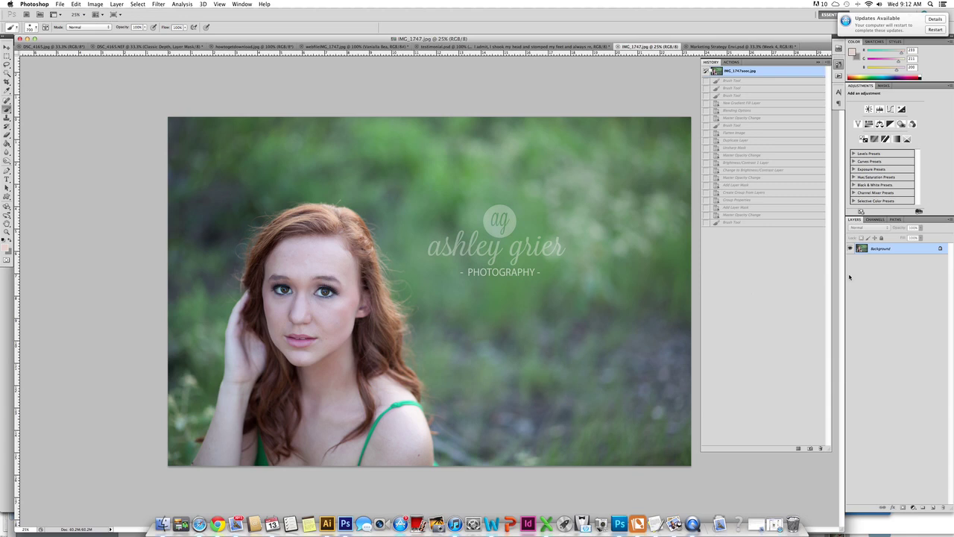
{"action": "left_click", "coordinate": [734, 63]}
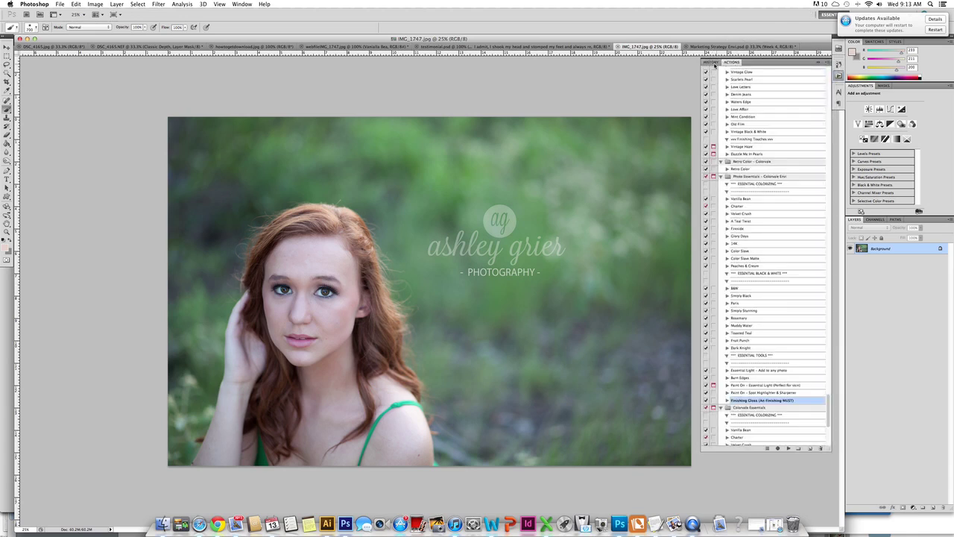
{"action": "left_click", "coordinate": [713, 62]}
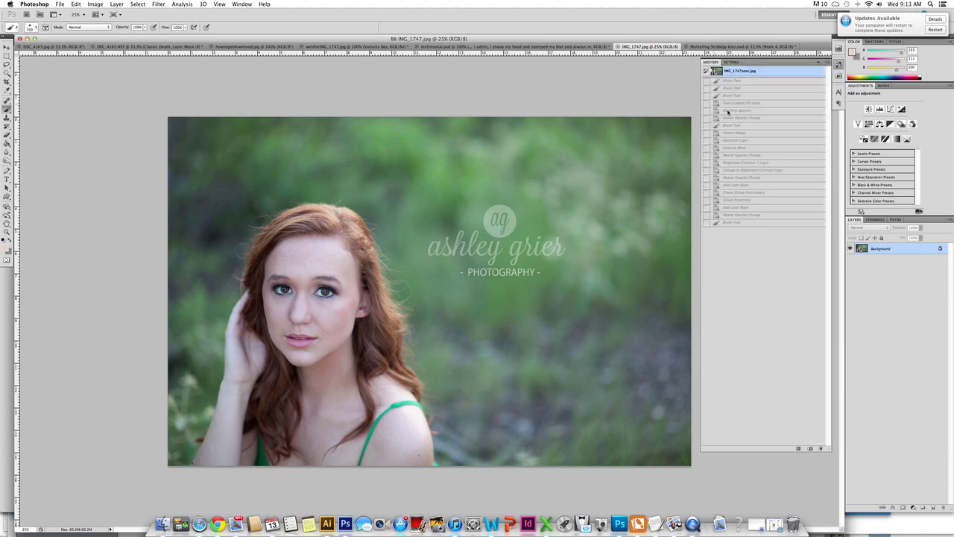
{"action": "left_click", "coordinate": [738, 223]}
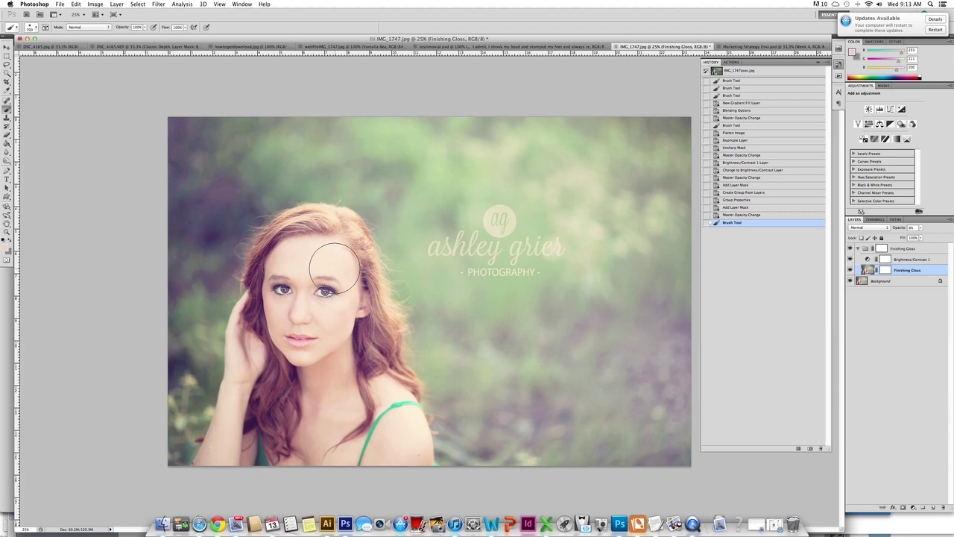
{"action": "left_click", "coordinate": [747, 72]}
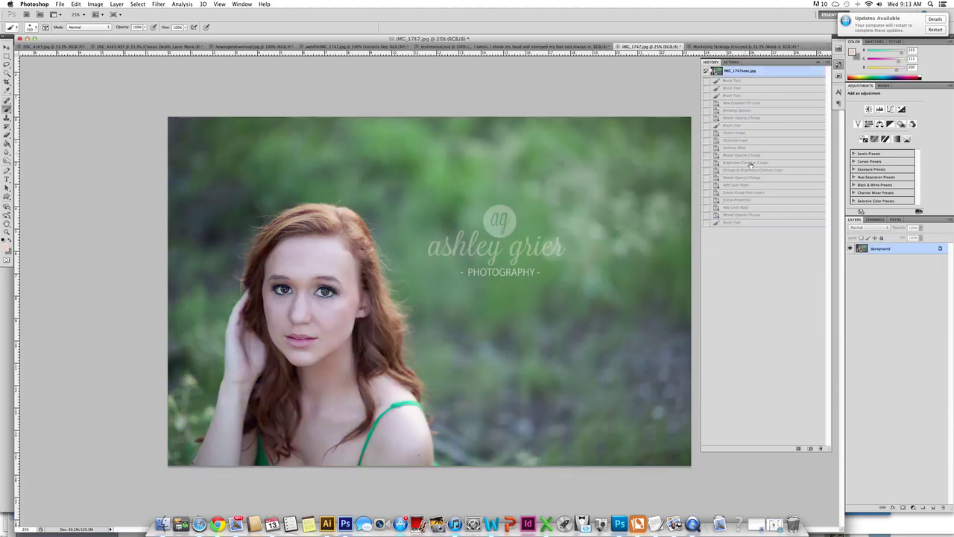
{"action": "left_click", "coordinate": [738, 223]}
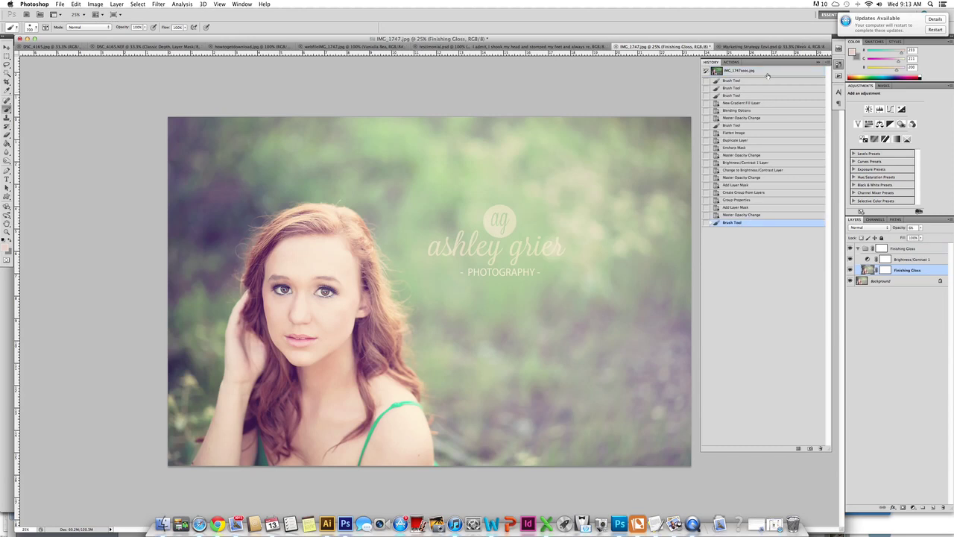
Step: Revert the portrait, then run the 'Essential Light - Add to any photo' action
{"action": "left_click", "coordinate": [743, 72]}
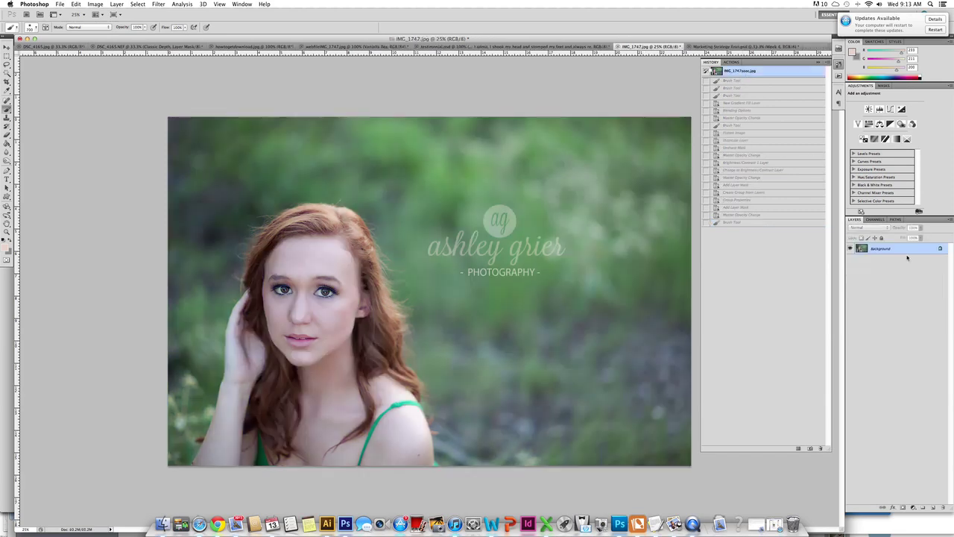
{"action": "left_click", "coordinate": [739, 61]}
{"action": "left_click", "coordinate": [732, 62]}
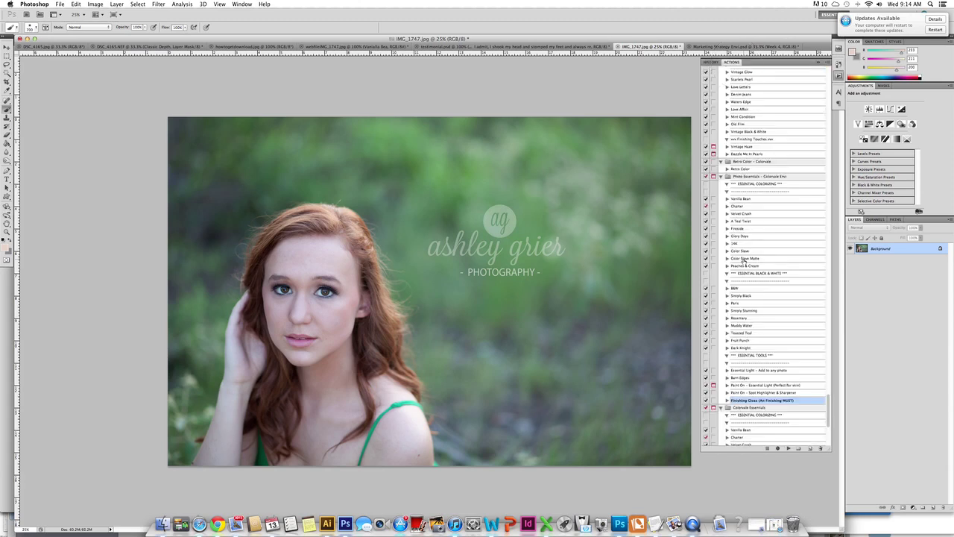
{"action": "left_click", "coordinate": [835, 473]}
{"action": "left_click", "coordinate": [766, 371]}
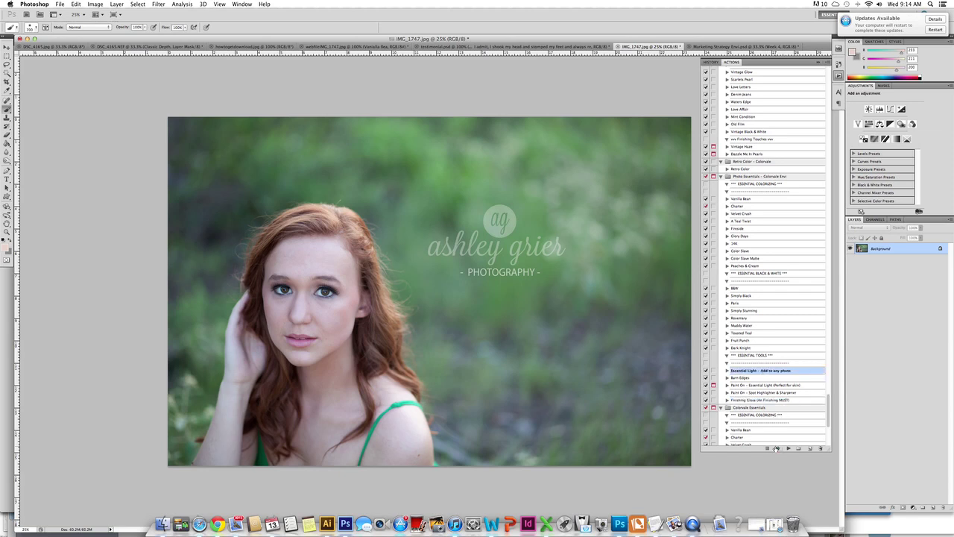
{"action": "left_click", "coordinate": [789, 448]}
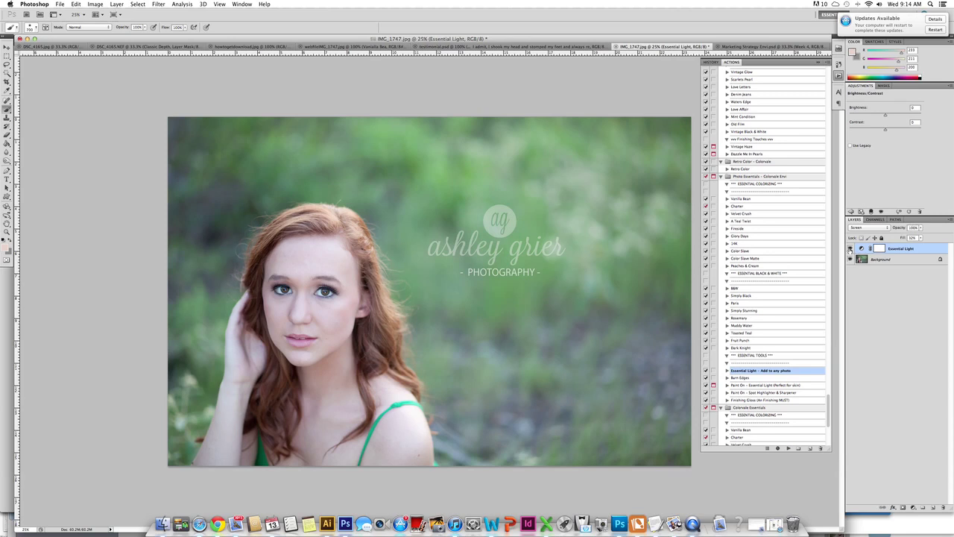
Step: Compare the Essential Light layer on and off, leaving its 32% fill unchanged
{"action": "left_click", "coordinate": [850, 248]}
{"action": "left_click", "coordinate": [850, 249]}
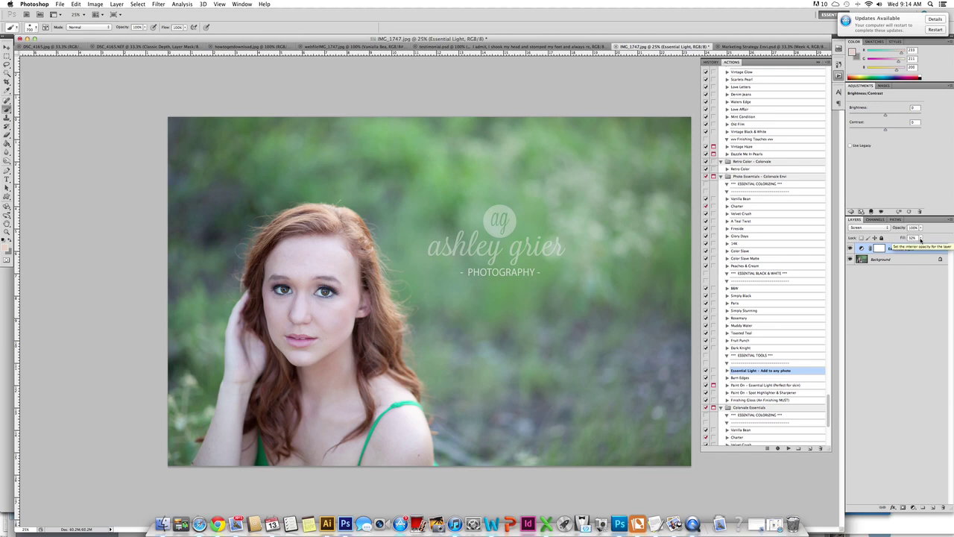
{"action": "left_click", "coordinate": [920, 238]}
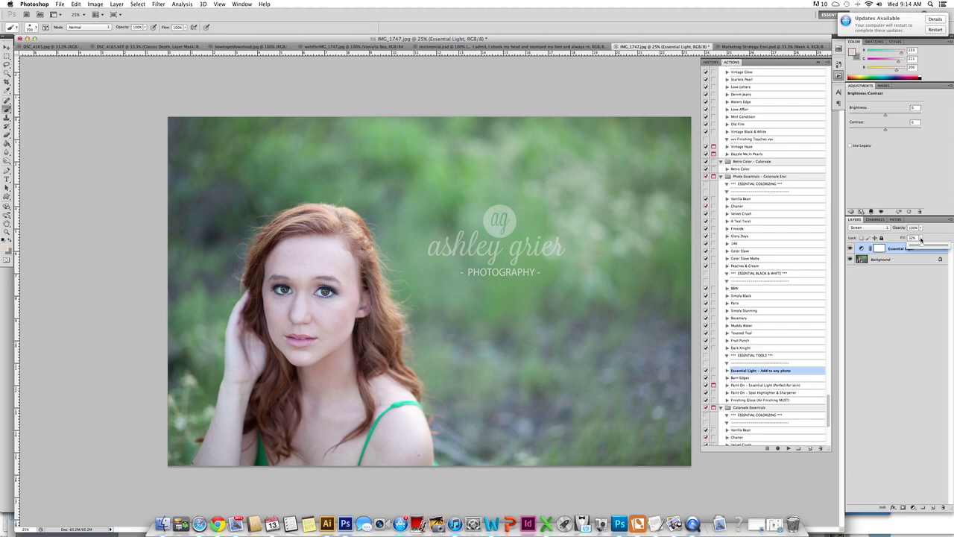
{"action": "left_click", "coordinate": [922, 240]}
{"action": "left_click", "coordinate": [913, 227]}
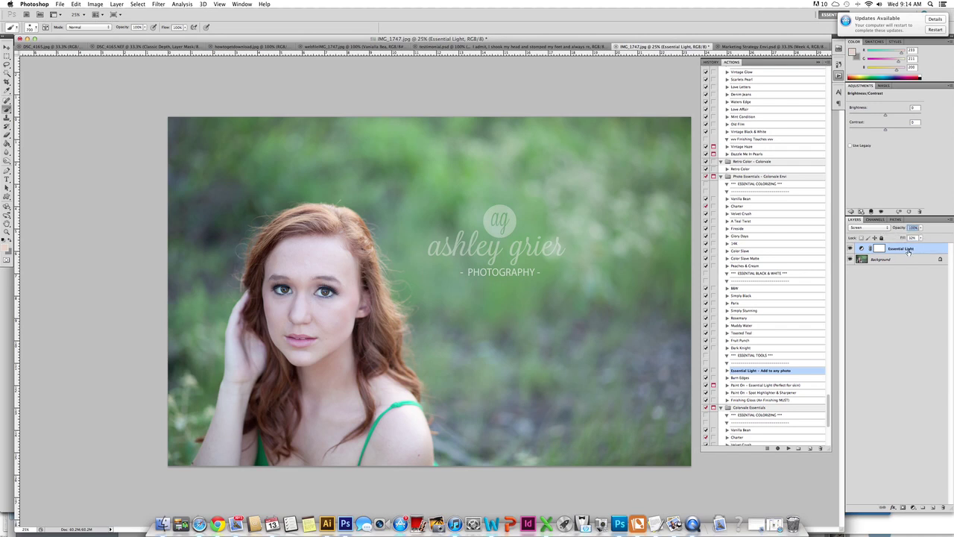
Step: Delete the Essential Light layer and run the Velvet Crush action instead
{"action": "left_click_drag", "start_coordinate": [908, 252], "coordinate": [941, 507]}
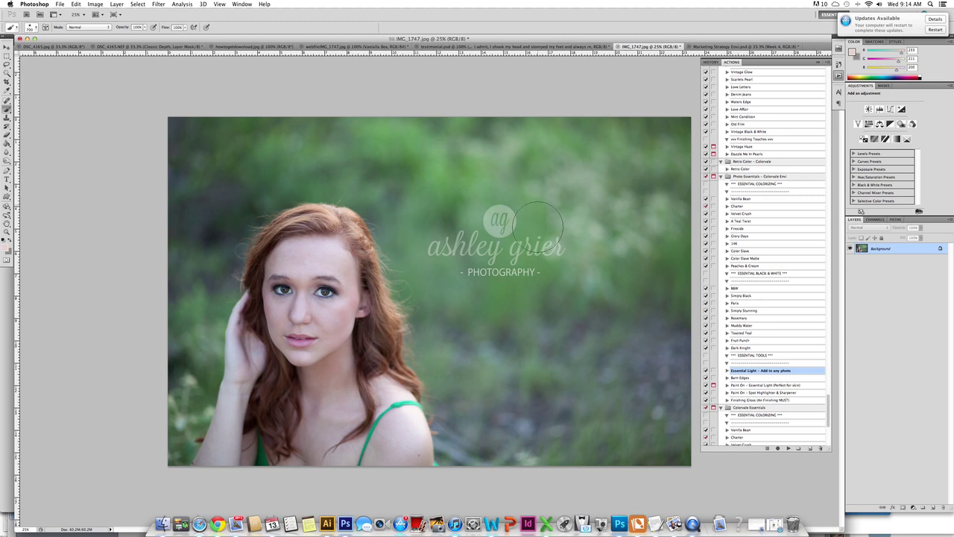
{"action": "left_click", "coordinate": [748, 215]}
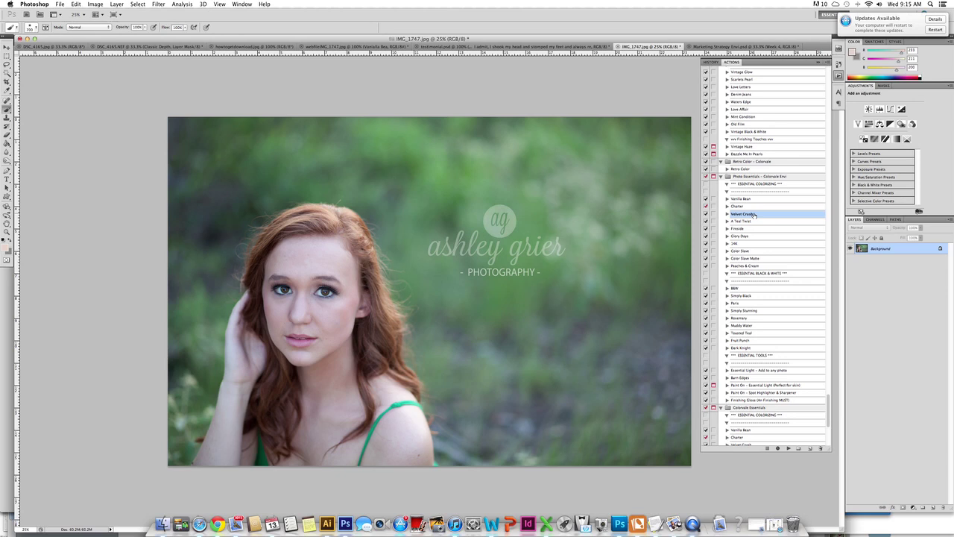
{"action": "left_click", "coordinate": [789, 448]}
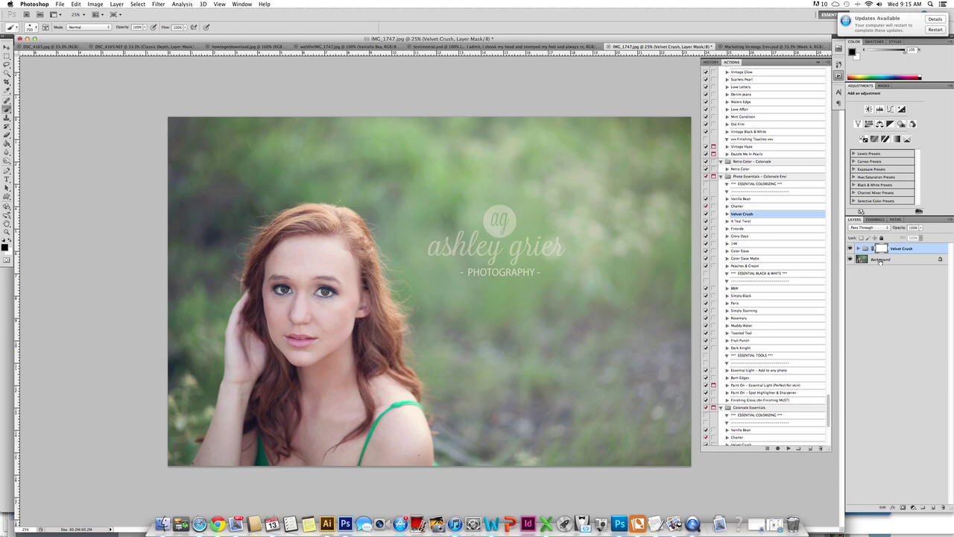
Step: With the Background layer selected, run the Glory Days action
{"action": "left_click", "coordinate": [881, 261]}
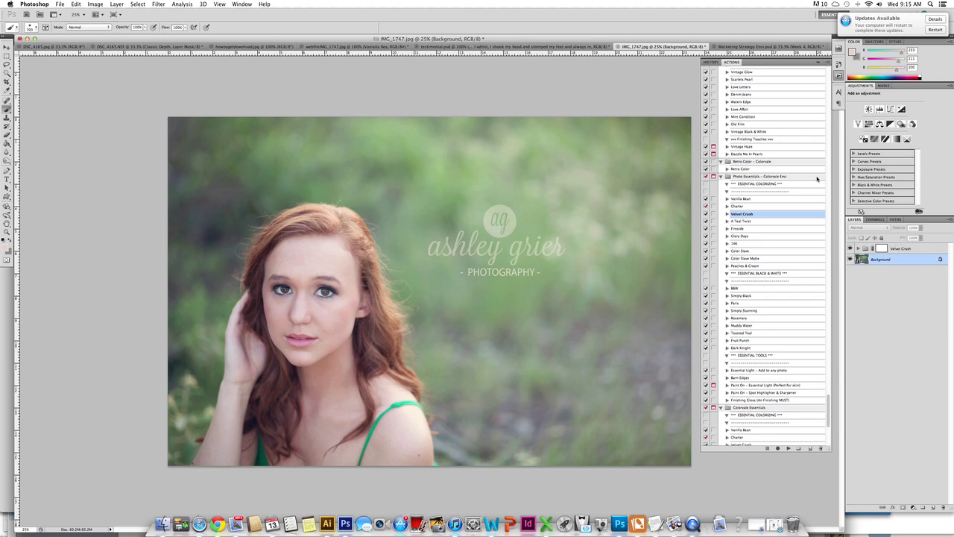
{"action": "left_click", "coordinate": [751, 236]}
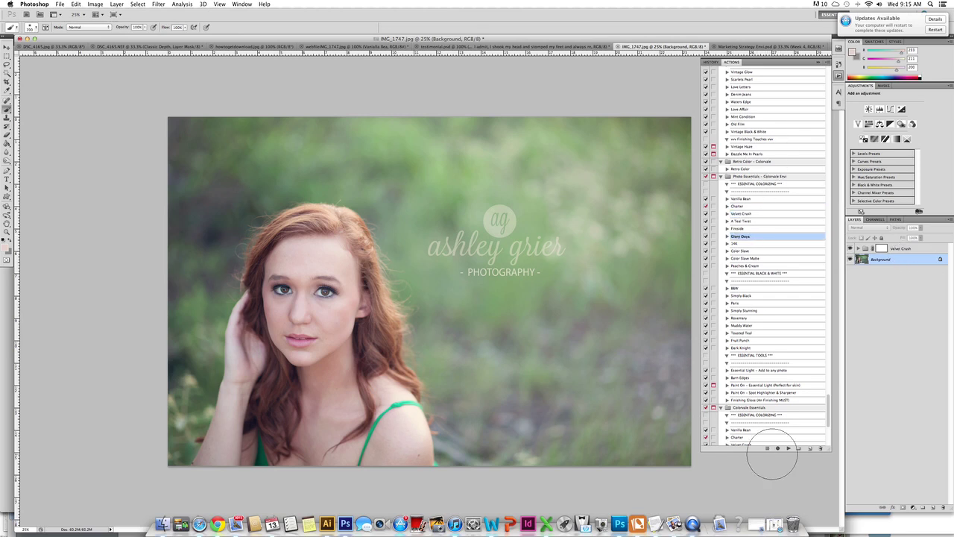
{"action": "left_click", "coordinate": [788, 448]}
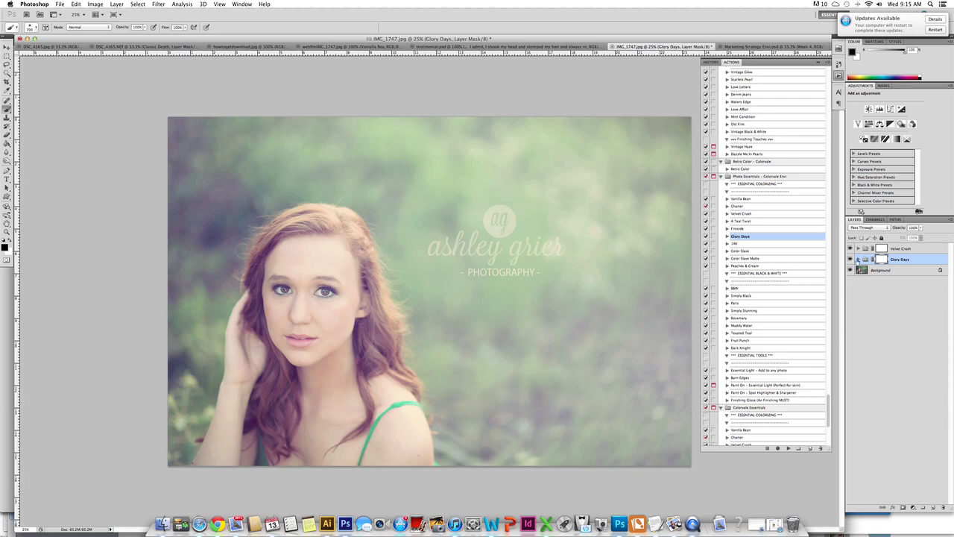
Step: Expand the Glory Days group and lower the group's opacity slightly
{"action": "left_click", "coordinate": [858, 259]}
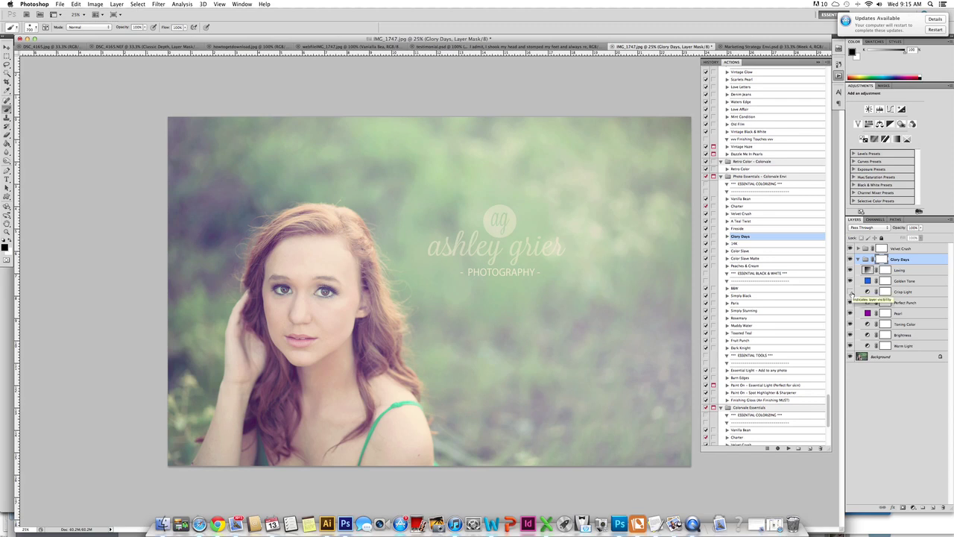
{"action": "left_click", "coordinate": [921, 228]}
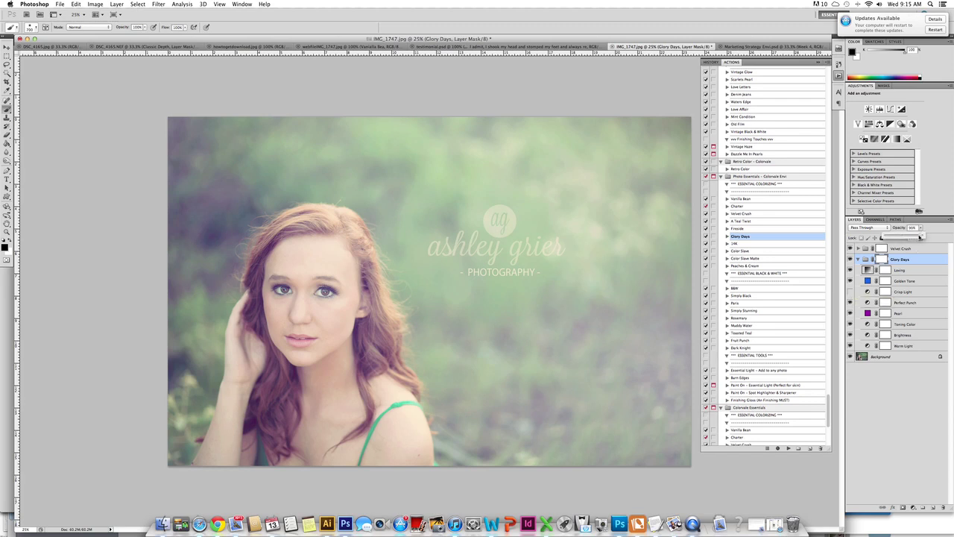
{"action": "left_click_drag", "start_coordinate": [922, 238], "coordinate": [915, 237]}
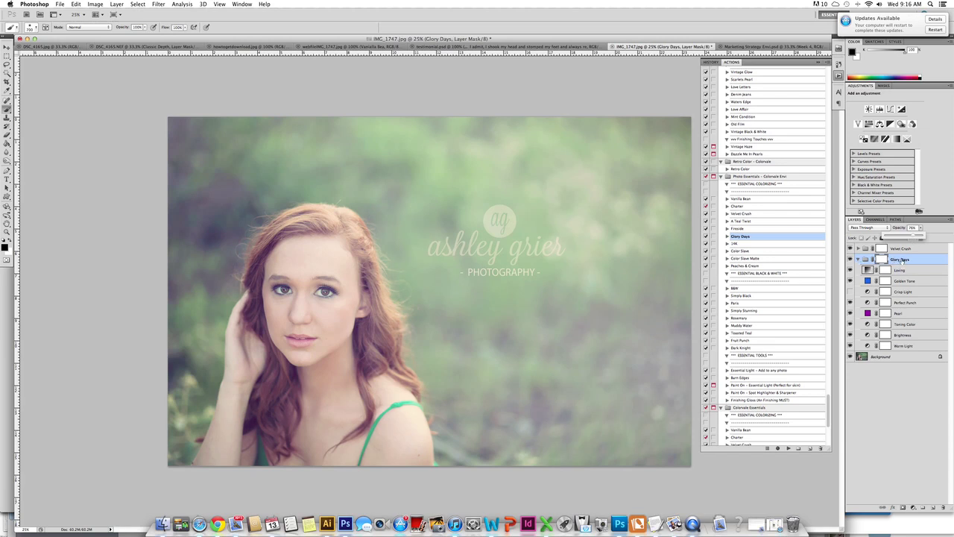
{"action": "left_click", "coordinate": [900, 261]}
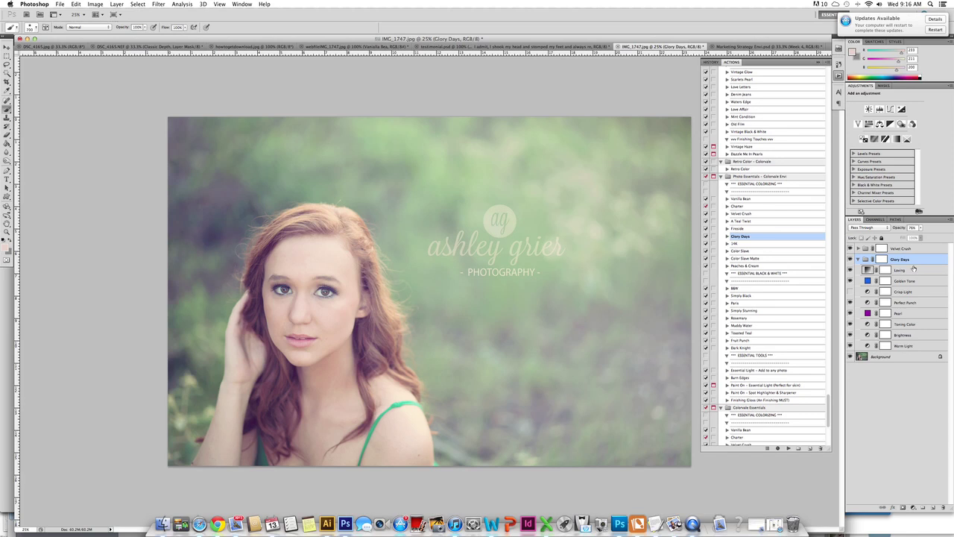
Step: Set the Brightness layer inside Glory Days to 38% opacity and collapse the group
{"action": "left_click", "coordinate": [904, 336]}
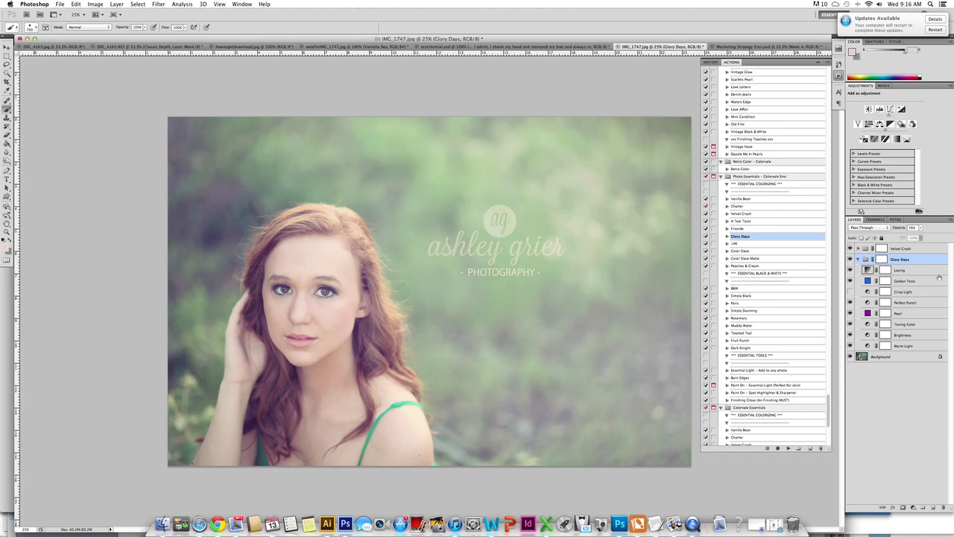
{"action": "left_click", "coordinate": [922, 228]}
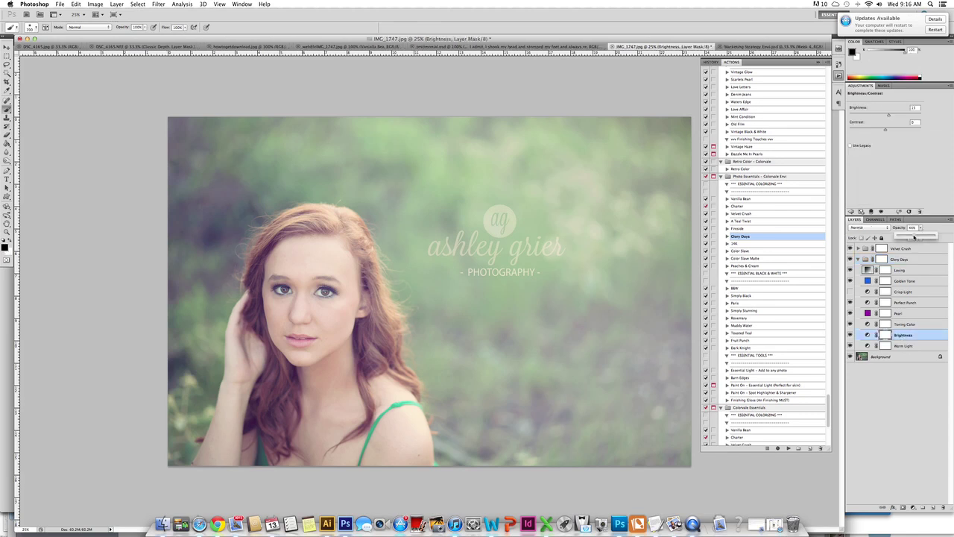
{"action": "left_click_drag", "start_coordinate": [914, 236], "coordinate": [912, 237]}
{"action": "left_click", "coordinate": [863, 265]}
{"action": "left_click_drag", "start_coordinate": [865, 260], "coordinate": [865, 260]}
{"action": "left_click", "coordinate": [858, 259]}
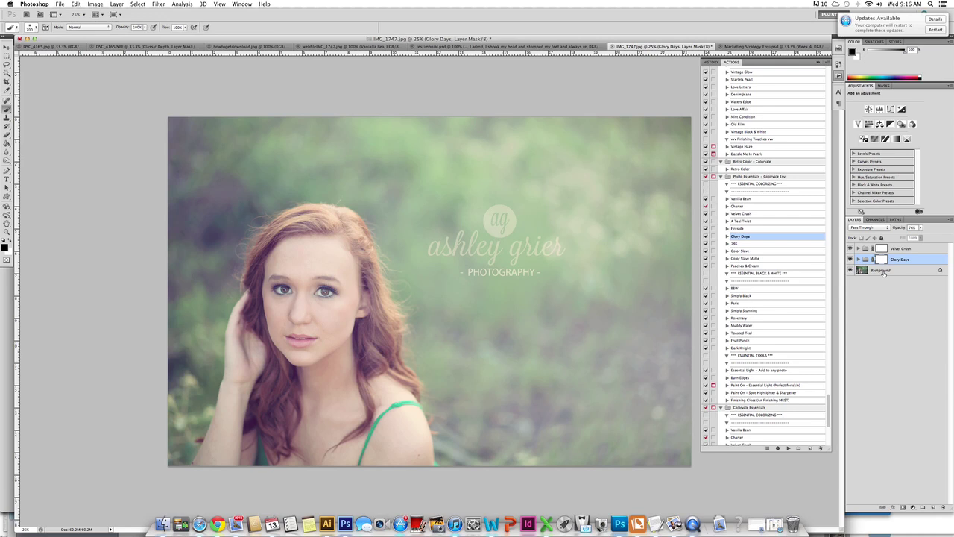
{"action": "left_click", "coordinate": [880, 272]}
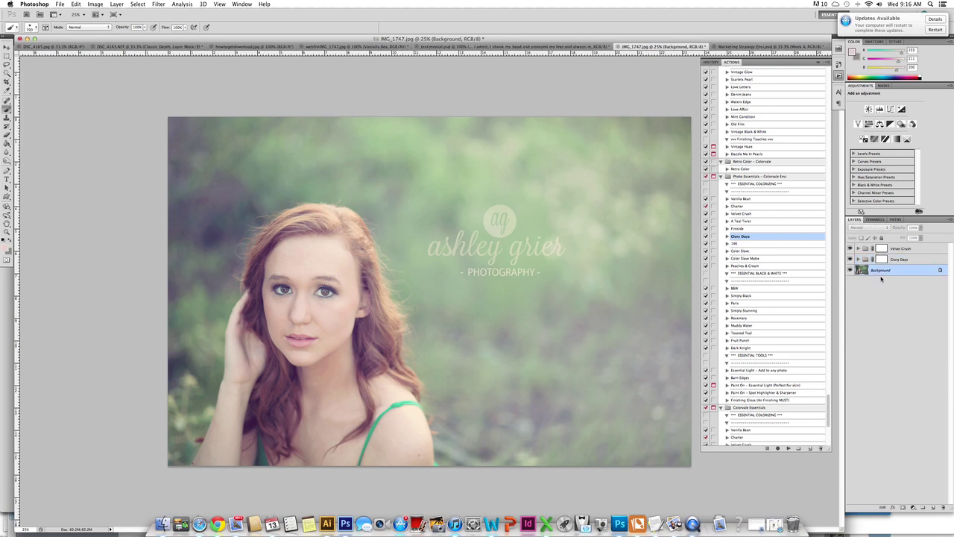
Step: Run the 14K action and set the Screen layer inside the 14K group to 72% opacity
{"action": "left_click", "coordinate": [747, 244]}
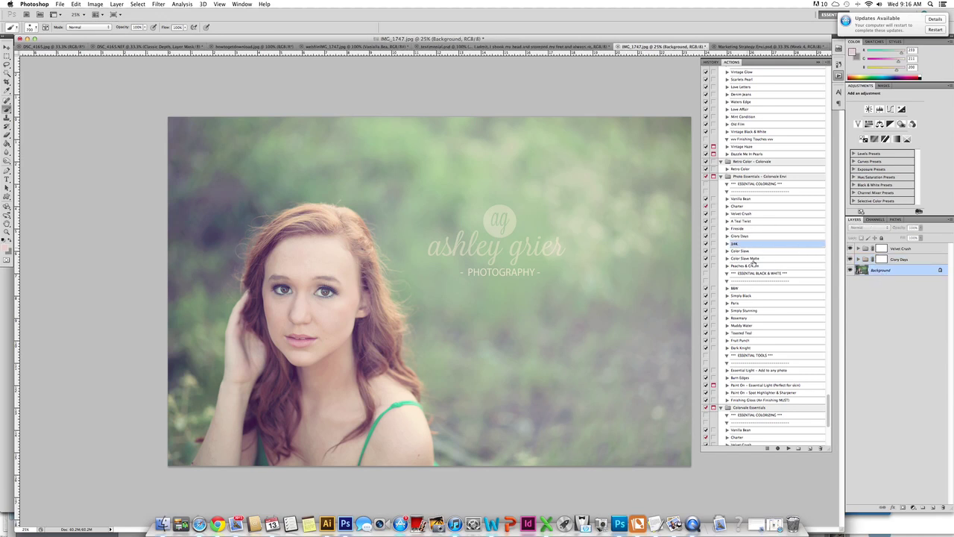
{"action": "left_click", "coordinate": [788, 448]}
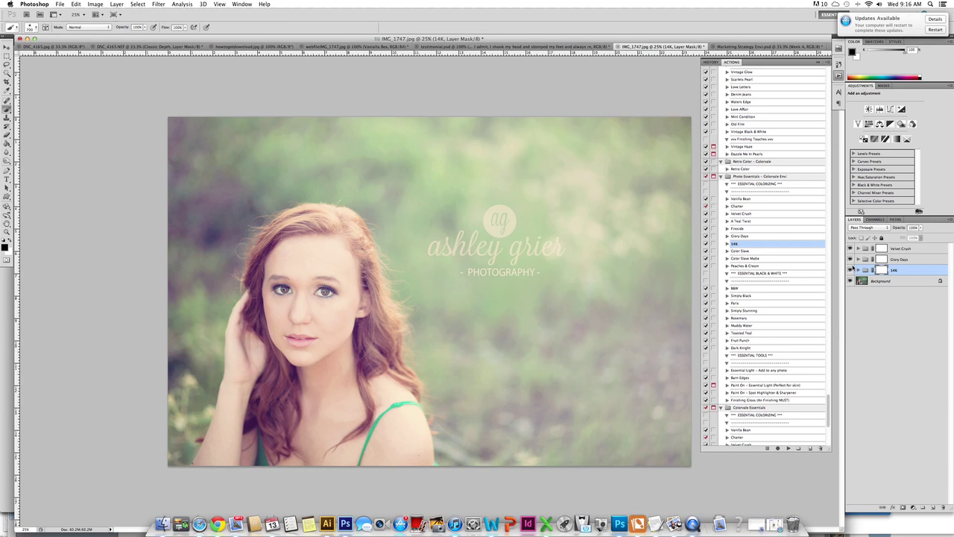
{"action": "left_click", "coordinate": [858, 270]}
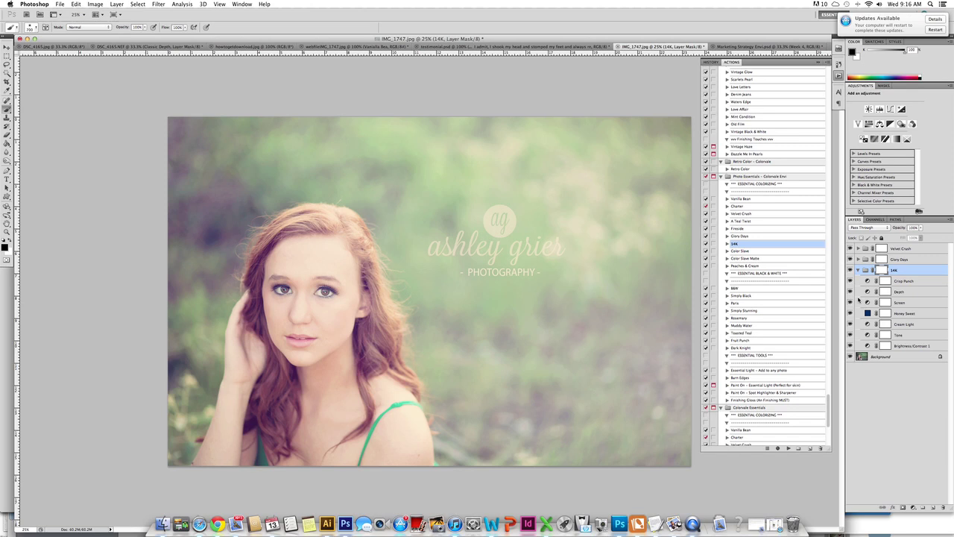
{"action": "left_click", "coordinate": [900, 303]}
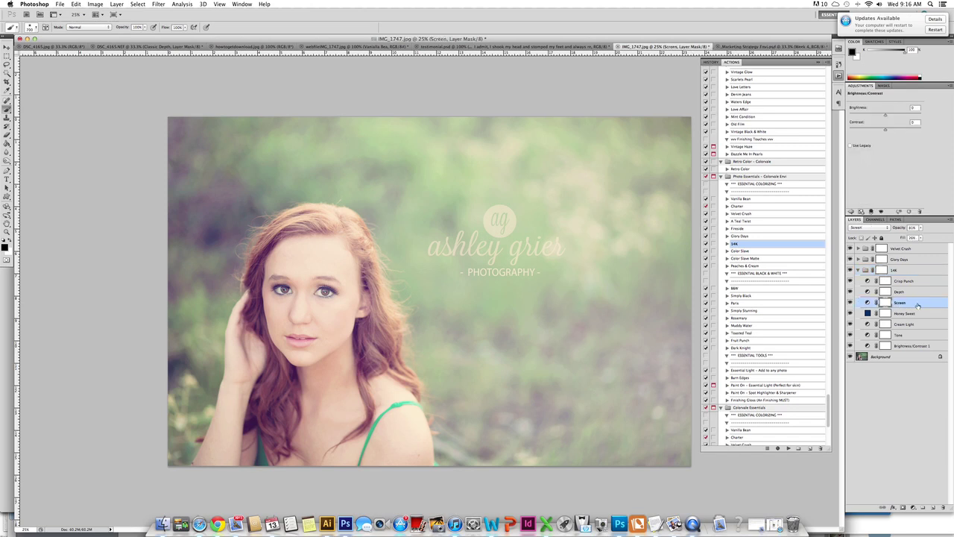
{"action": "left_click", "coordinate": [922, 228]}
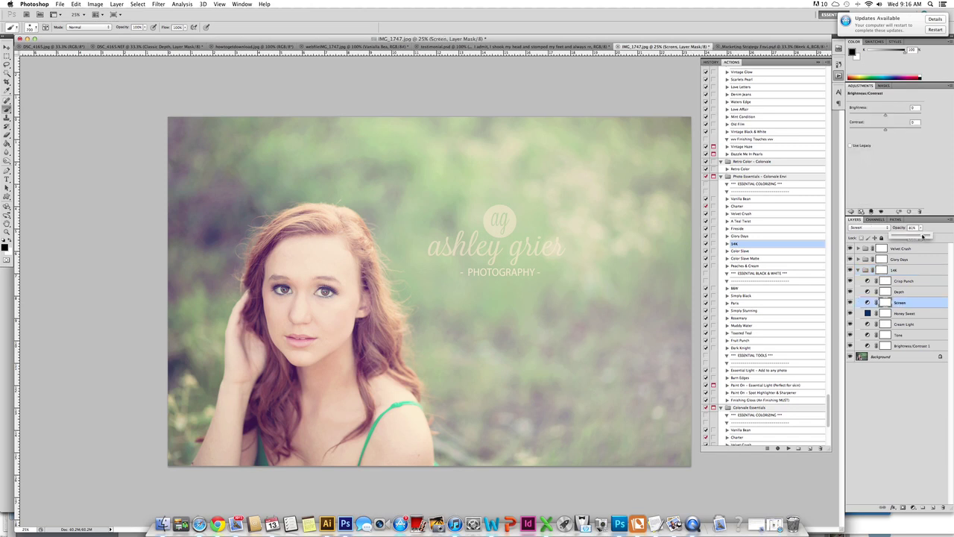
{"action": "left_click_drag", "start_coordinate": [922, 237], "coordinate": [920, 236]}
{"action": "left_click", "coordinate": [859, 270]}
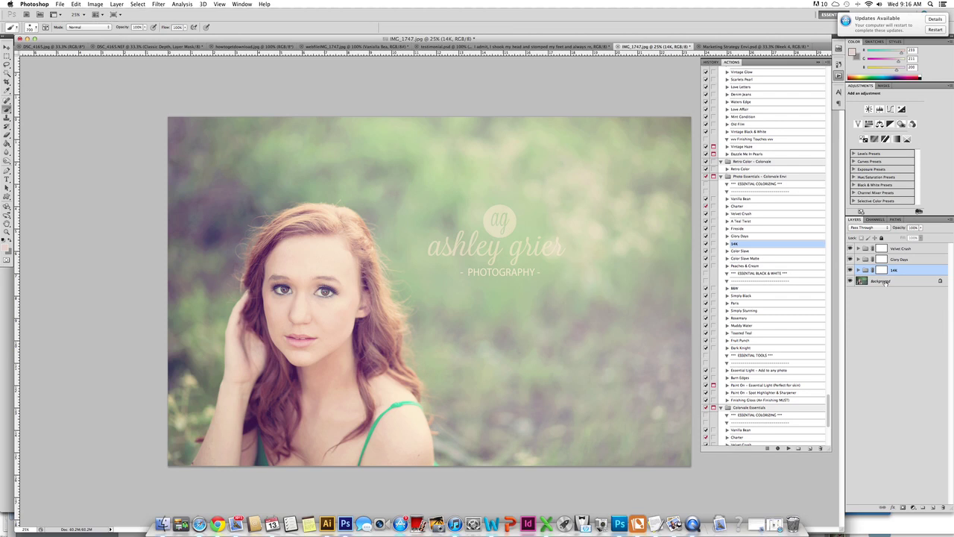
Step: Run 'Paint On - Spot Highlighter & Sharpener' from the Background and paint white sharpening onto the right eye
{"action": "left_click", "coordinate": [886, 281]}
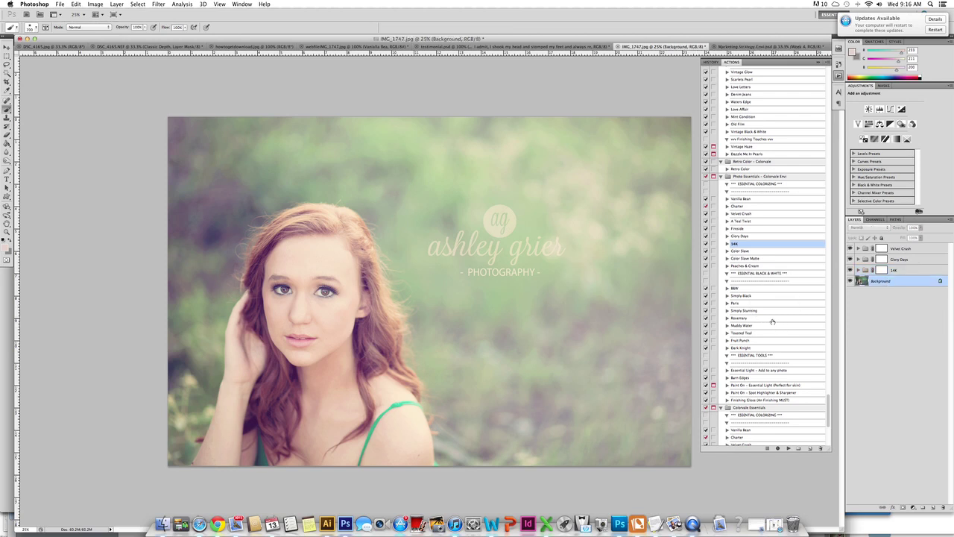
{"action": "left_click", "coordinate": [756, 393]}
{"action": "left_click", "coordinate": [788, 448]}
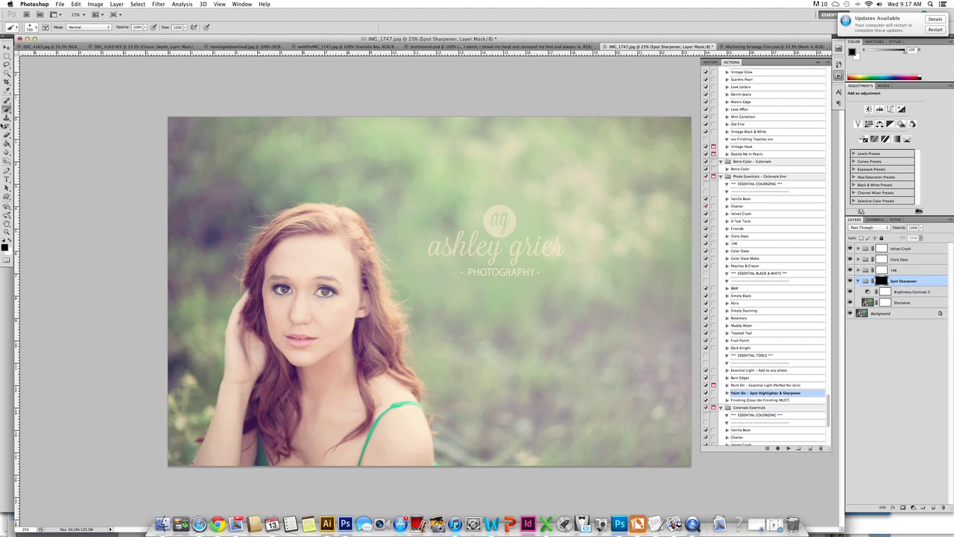
{"action": "left_click", "coordinate": [10, 249]}
{"action": "left_click", "coordinate": [329, 296]}
{"action": "key", "text": "f"}
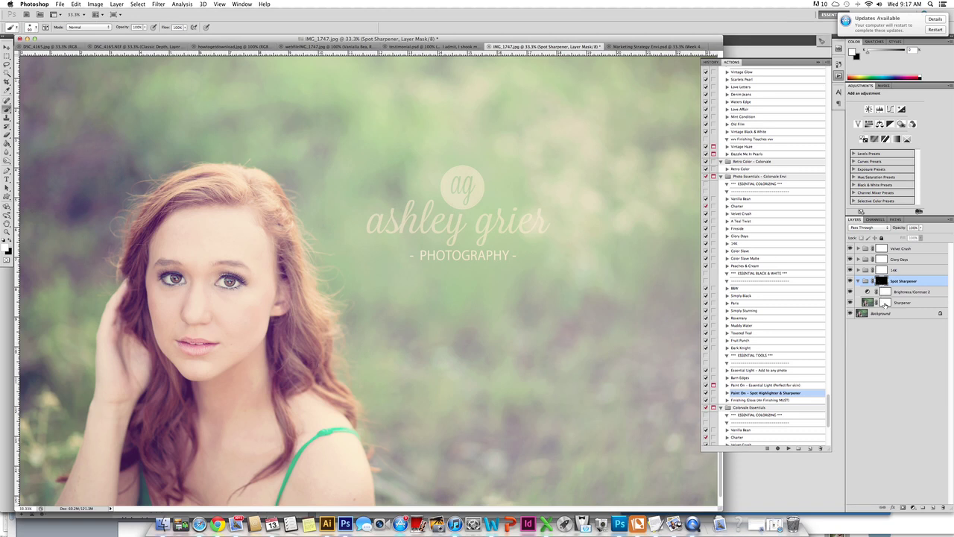
Step: Paint the lips black on the Sharpener layer mask, checking coverage with the red overlay
{"action": "left_click", "coordinate": [885, 302]}
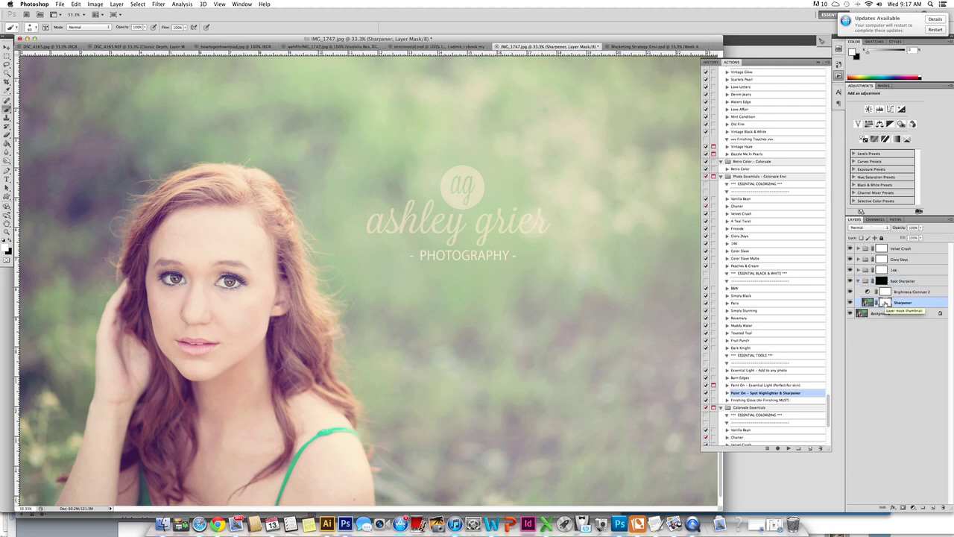
{"action": "key", "text": "x"}
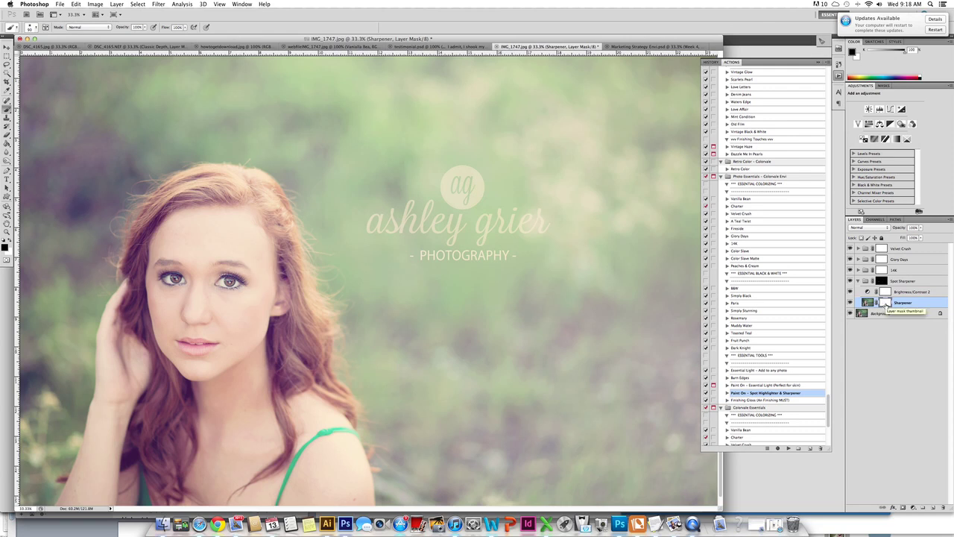
{"action": "key", "text": "x"}
{"action": "key", "text": "backslash"}
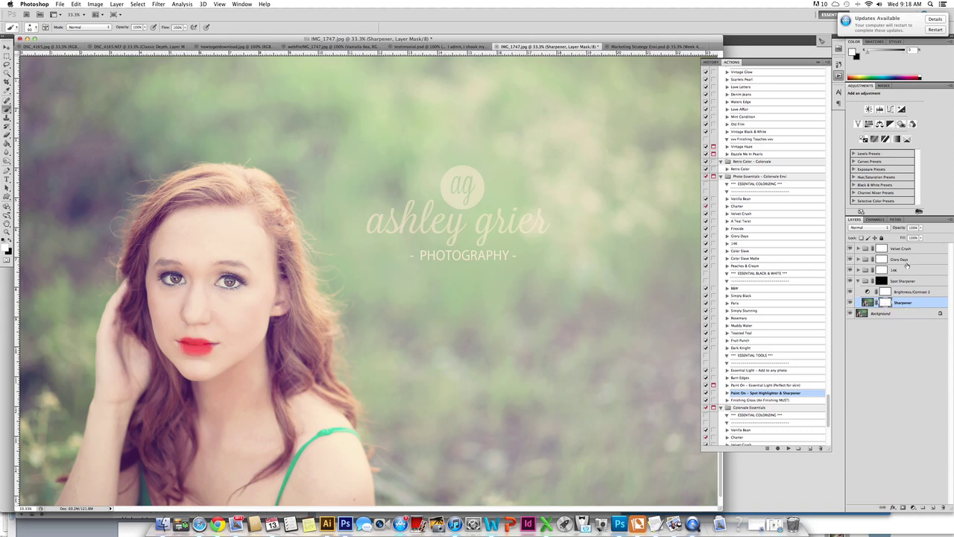
{"action": "key", "text": "backslash"}
{"action": "key", "text": "x"}
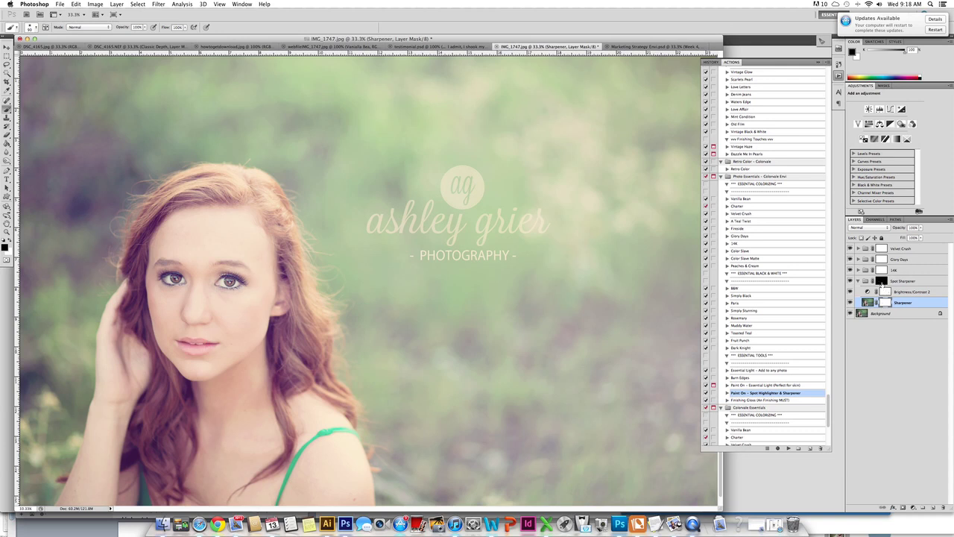
Step: Paint white on the Spot Sharpener group mask along her hair and near her shoulder
{"action": "left_click", "coordinate": [881, 281]}
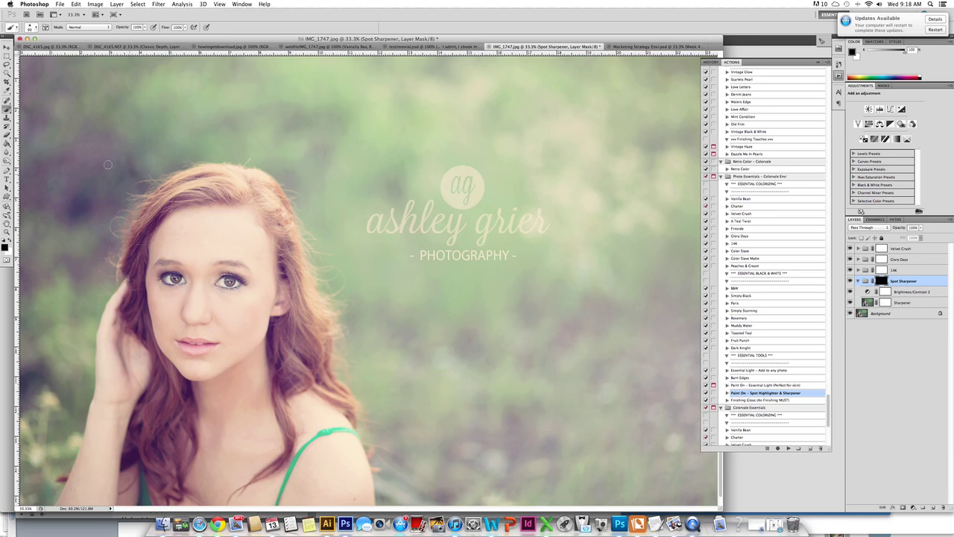
{"action": "key", "text": "x"}
{"action": "key", "text": "bracketright"}
{"action": "key", "text": "bracketright"}
{"action": "key", "text": "bracketright"}
{"action": "key", "text": "bracketright"}
{"action": "key", "text": "bracketright"}
{"action": "key", "text": "bracketright"}
{"action": "key", "text": "bracketright"}
{"action": "key", "text": "bracketright"}
{"action": "key", "text": "bracketright"}
{"action": "key", "text": "bracketright"}
{"action": "key", "text": "bracketleft"}
{"action": "key", "text": "bracketleft"}
{"action": "key", "text": "bracketleft"}
{"action": "key", "text": "bracketleft"}
{"action": "key", "text": "bracketleft"}
{"action": "key", "text": "bracketleft"}
{"action": "mouse_move", "coordinate": [294, 303]}
{"action": "left_mouse_down"}
{"action": "mouse_move", "coordinate": [295, 257]}
{"action": "mouse_move", "coordinate": [273, 206]}
{"action": "mouse_move", "coordinate": [301, 261]}
{"action": "mouse_move", "coordinate": [306, 326]}
{"action": "left_mouse_up"}
{"action": "mouse_move", "coordinate": [291, 399]}
{"action": "left_mouse_down"}
{"action": "mouse_move", "coordinate": [302, 368]}
{"action": "mouse_move", "coordinate": [354, 412]}
{"action": "left_mouse_up"}
{"action": "key", "text": "super+minus"}
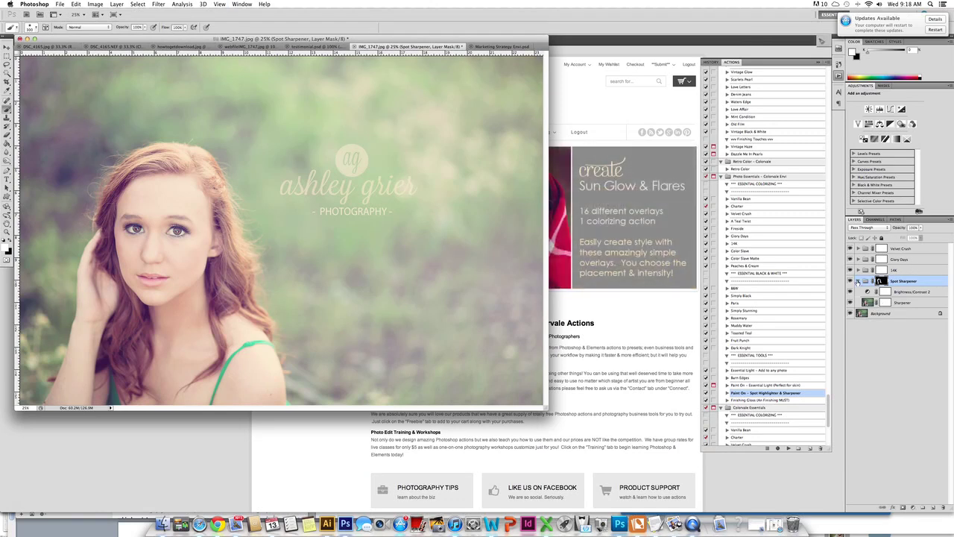
Step: Run Burn Edges from the Background, then paint its Darken Edges mask off her cheek and hand
{"action": "left_click", "coordinate": [858, 280]}
{"action": "left_click", "coordinate": [876, 293]}
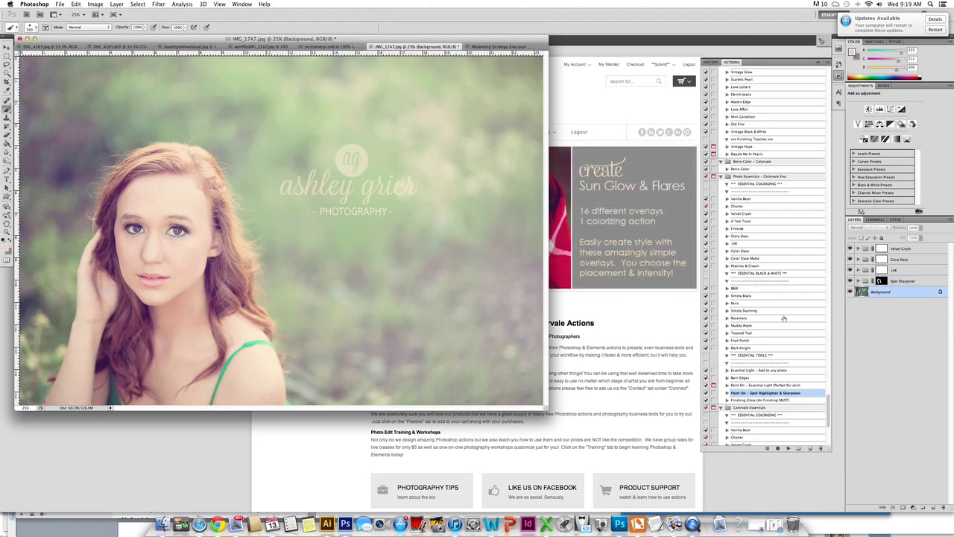
{"action": "left_click", "coordinate": [747, 378]}
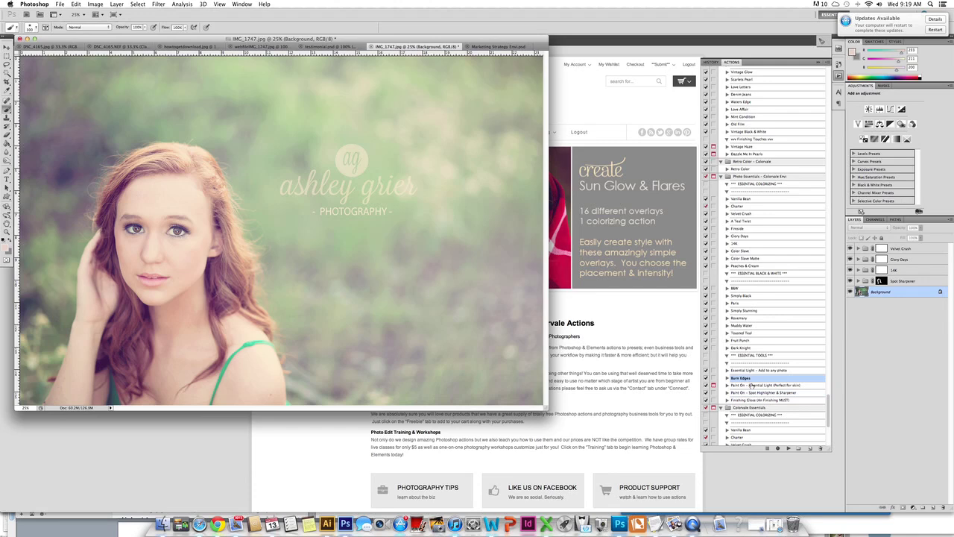
{"action": "left_click", "coordinate": [786, 450]}
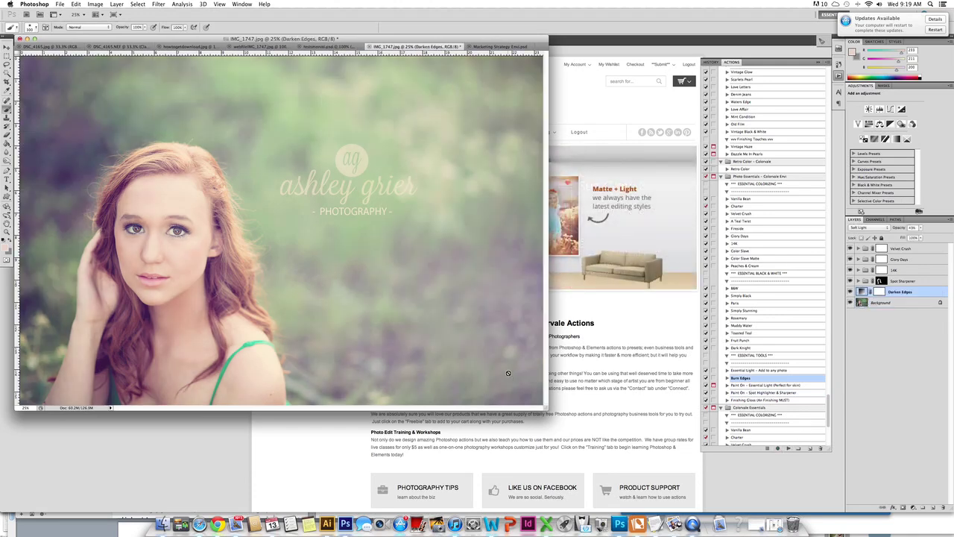
{"action": "left_click_drag", "start_coordinate": [546, 409], "coordinate": [652, 457]}
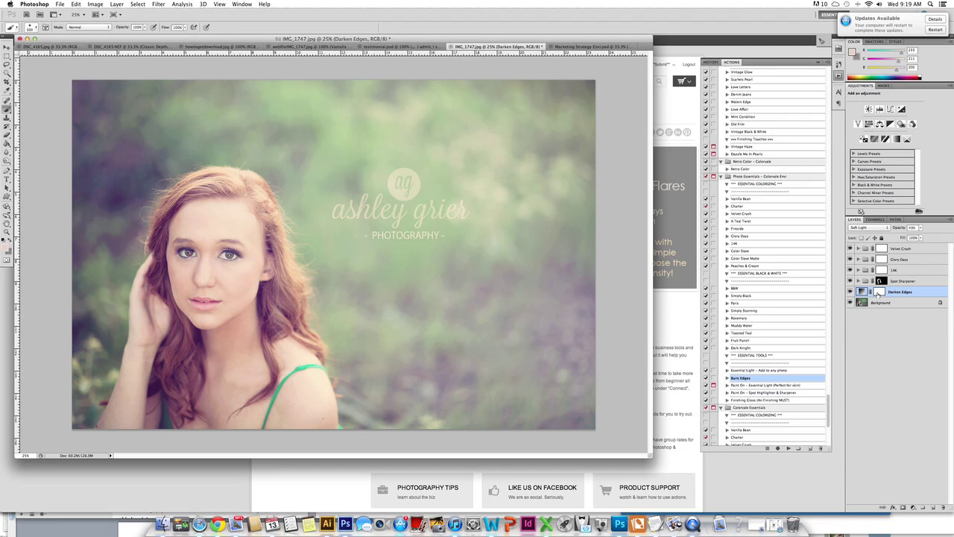
{"action": "left_click", "coordinate": [880, 293]}
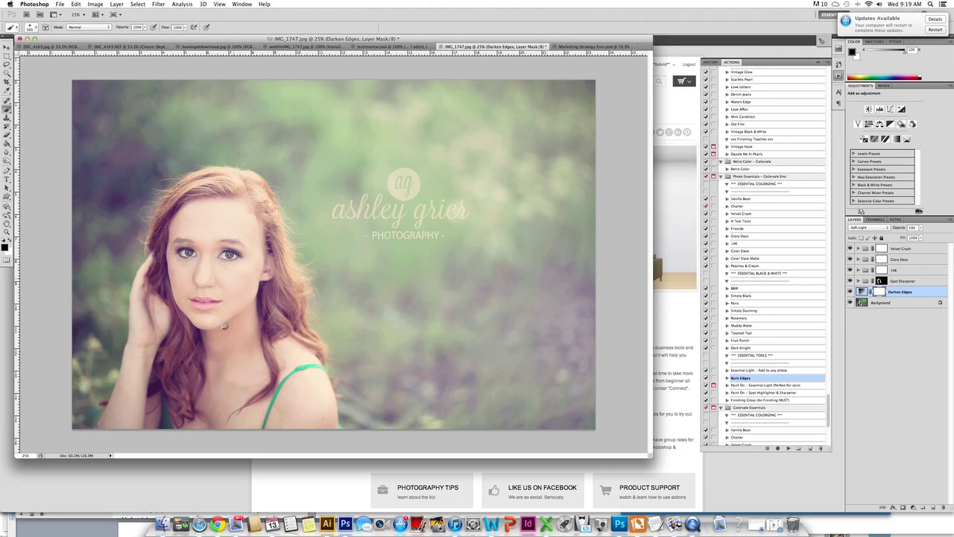
{"action": "mouse_move", "coordinate": [224, 326]}
{"action": "left_mouse_down"}
{"action": "mouse_move", "coordinate": [182, 321]}
{"action": "mouse_move", "coordinate": [165, 291]}
{"action": "left_mouse_up"}
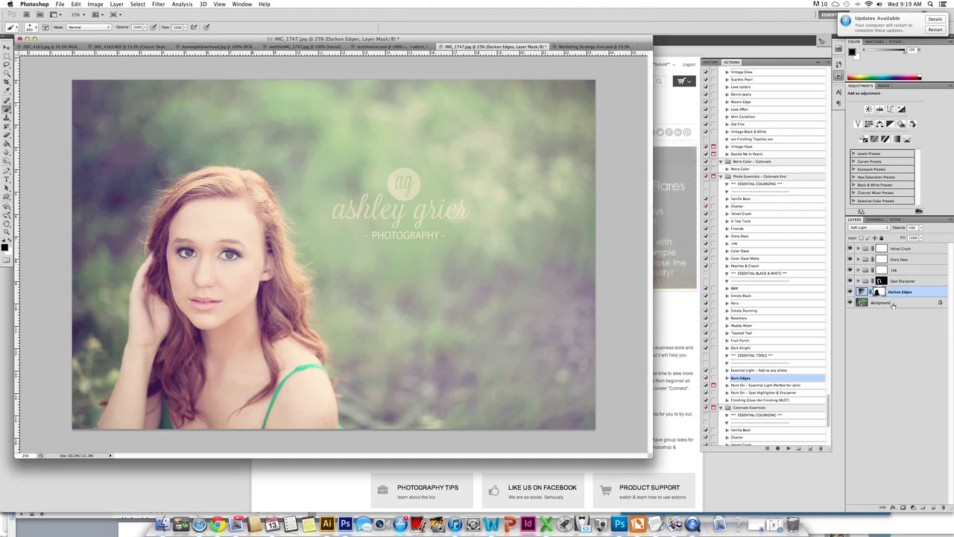
Step: Run the Finishing Gloss action from the Background layer, then lower the Finishing Gloss layer's opacity
{"action": "left_click", "coordinate": [884, 304]}
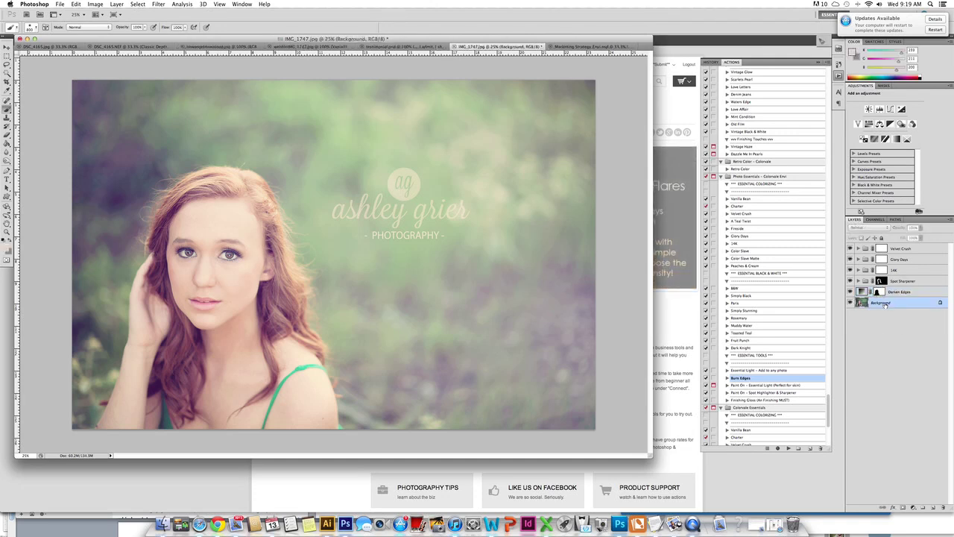
{"action": "left_click", "coordinate": [757, 400]}
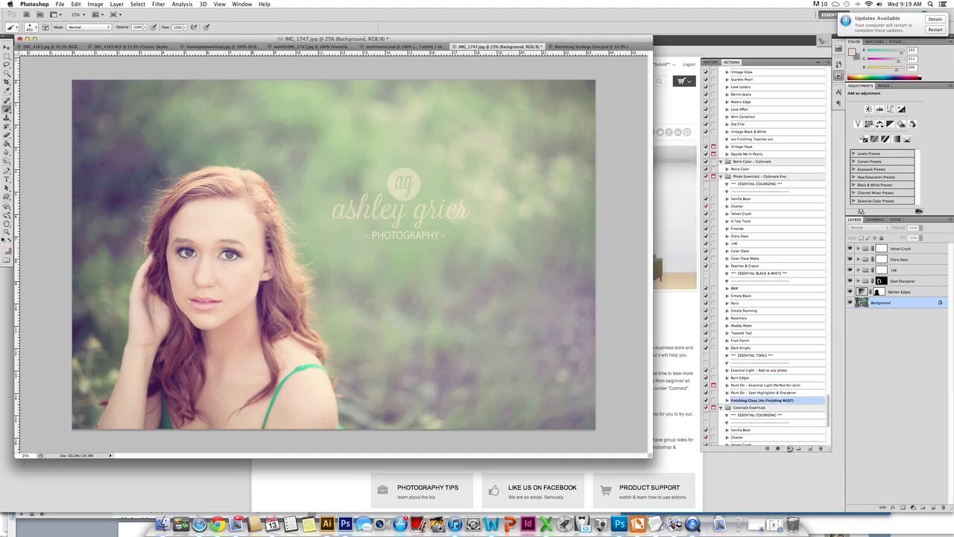
{"action": "left_click", "coordinate": [790, 448]}
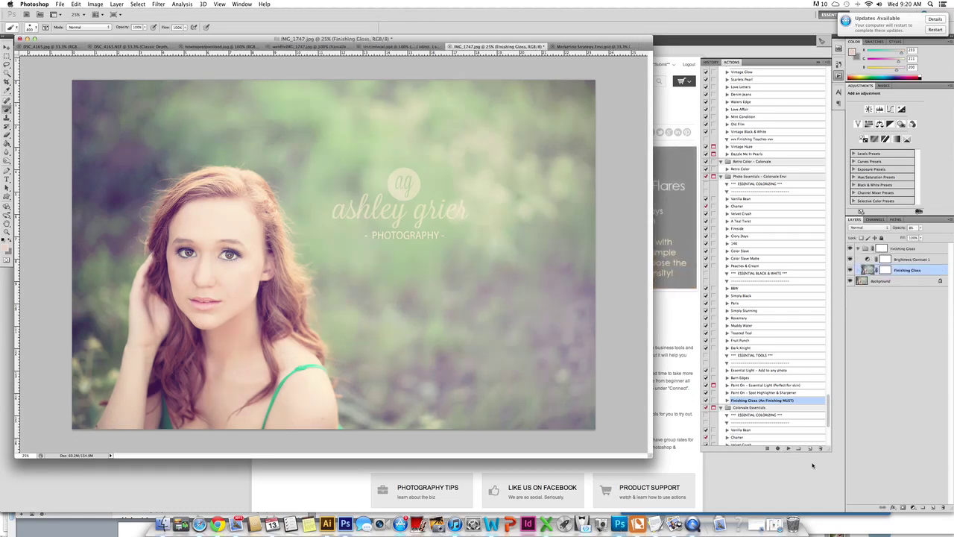
{"action": "left_click", "coordinate": [921, 228]}
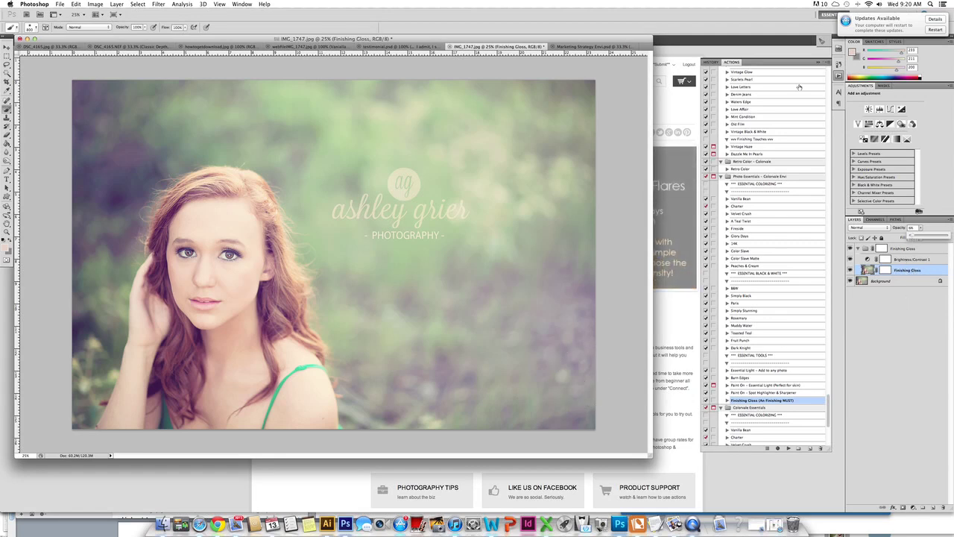
{"action": "left_click", "coordinate": [710, 62]}
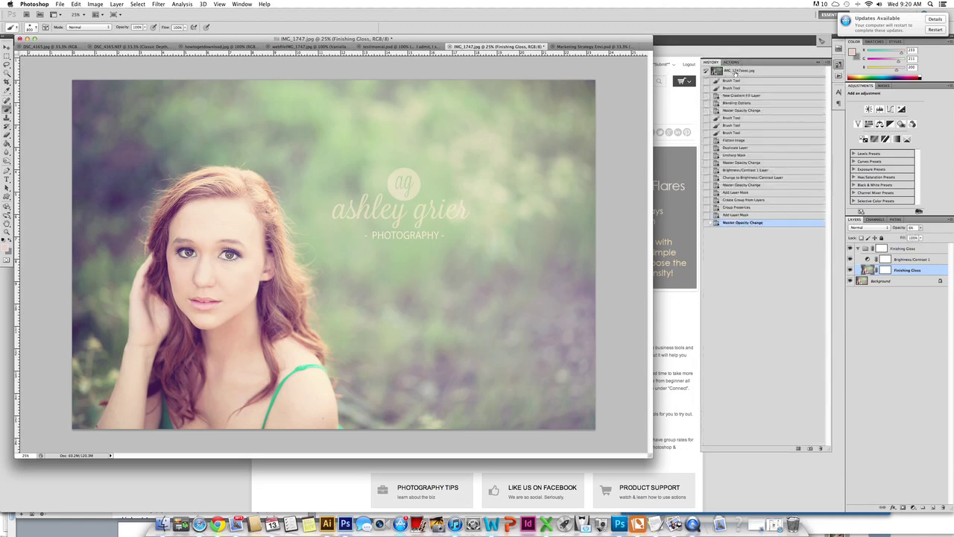
{"action": "left_click", "coordinate": [736, 72]}
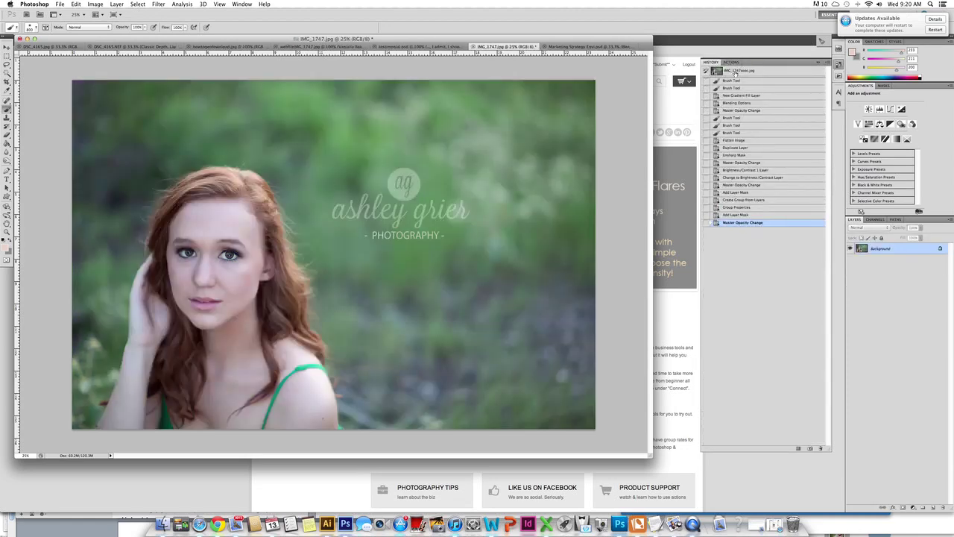
{"action": "left_click", "coordinate": [740, 223]}
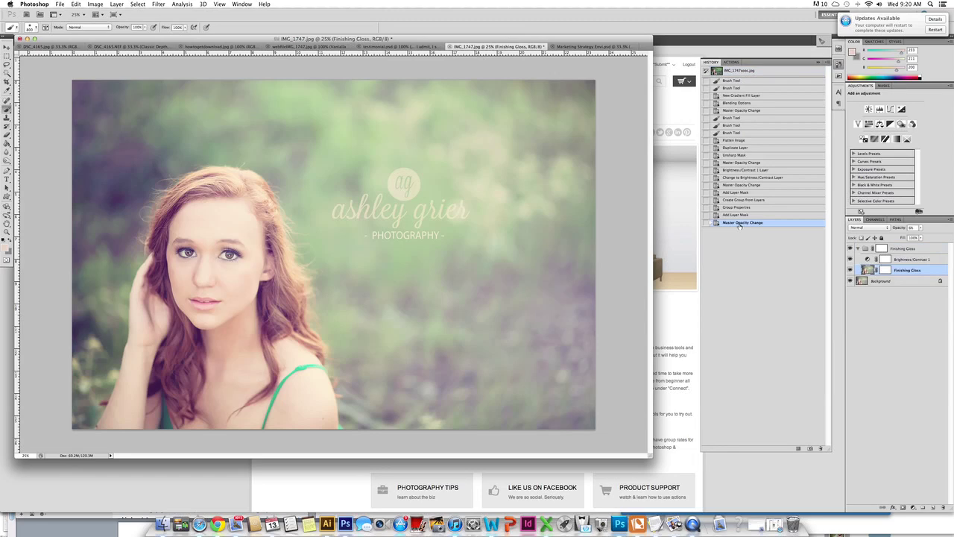